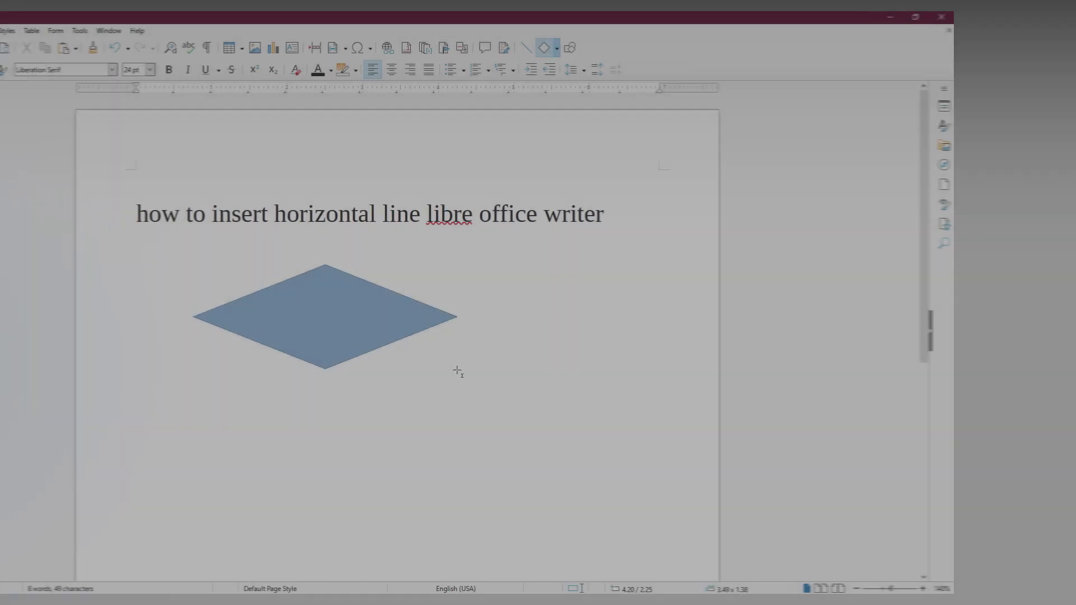
# Select the blue diamond and move it lower and to the right beneath the heading
pyautogui.moveTo(458, 371); pyautogui.dragTo(458, 372)
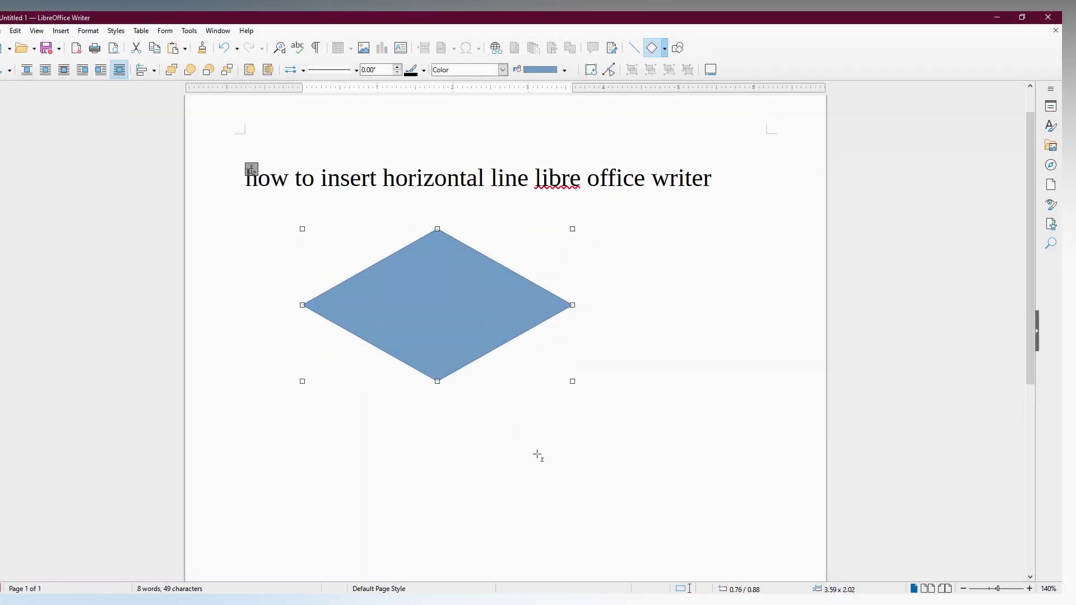
pyautogui.moveTo(425, 311); pyautogui.dragTo(465, 351)
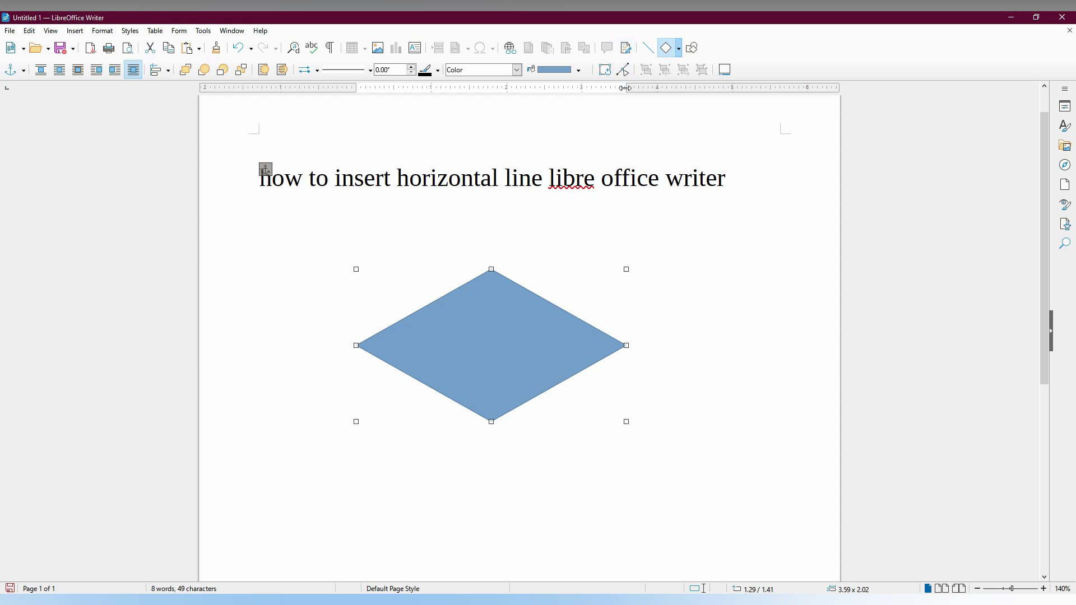
# Switch on the Insert Line tool for drawing straight lines
pyautogui.click(651, 50)
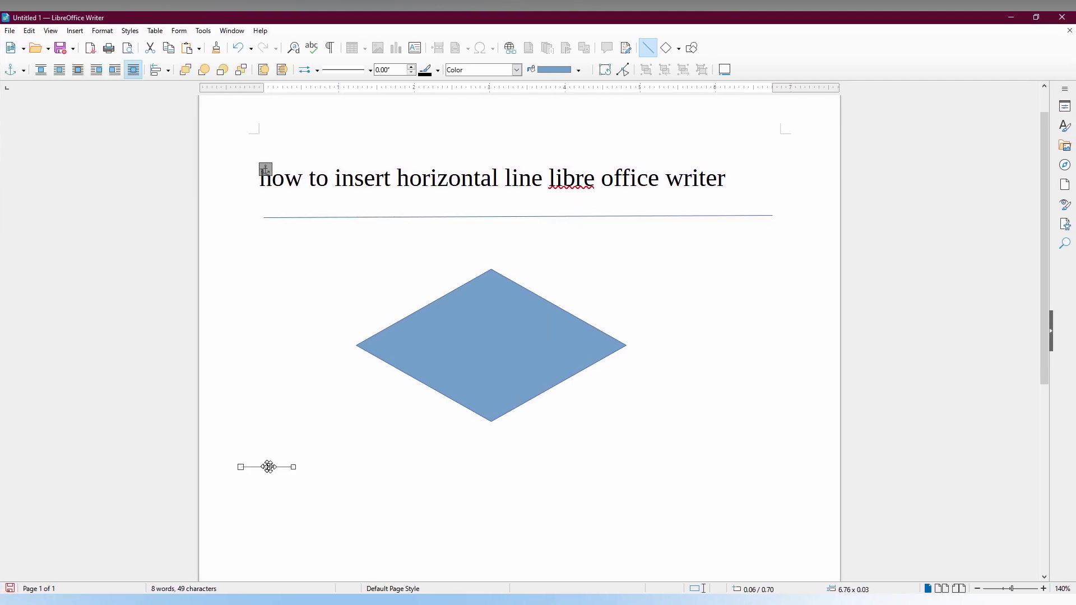
# Stretch the line below the diamond into a long rule, then trim its right end back
pyautogui.moveTo(291, 464); pyautogui.dragTo(431, 467)
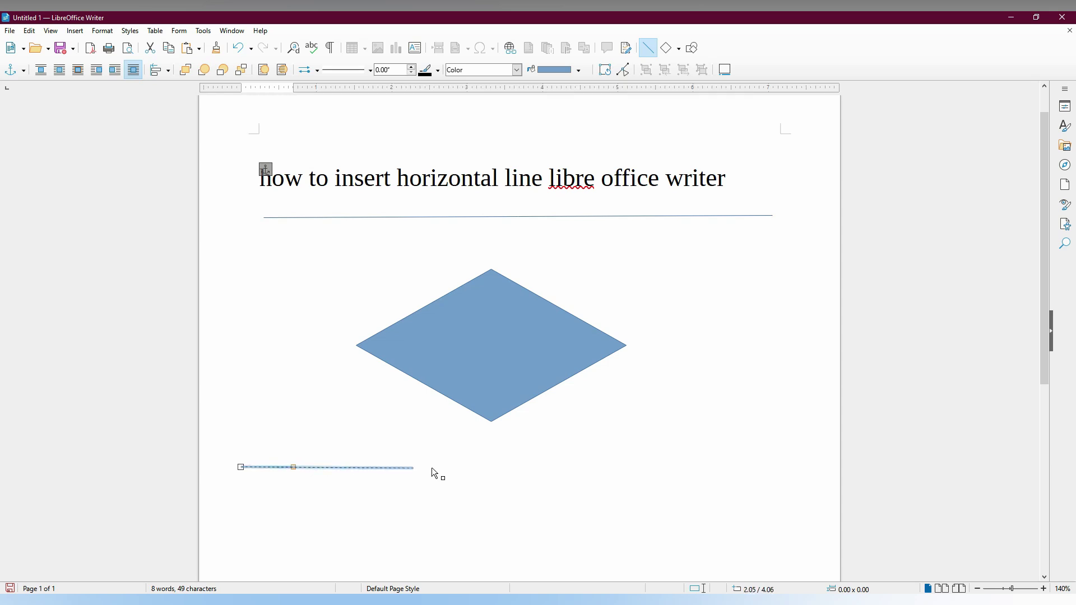
pyautogui.moveTo(761, 475); pyautogui.dragTo(761, 475)
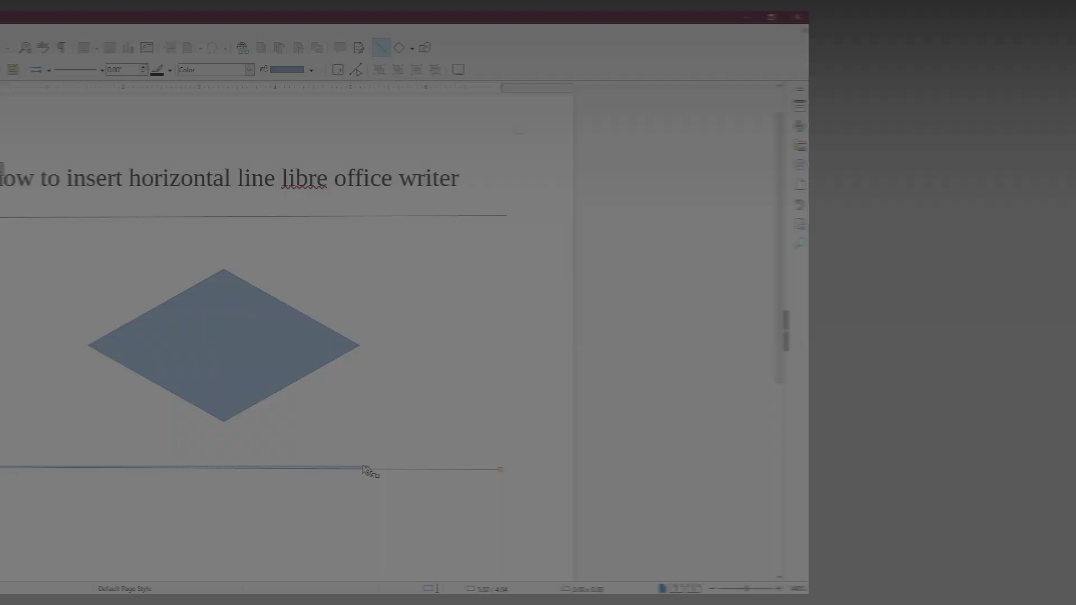
pyautogui.moveTo(779, 470); pyautogui.dragTo(620, 467)
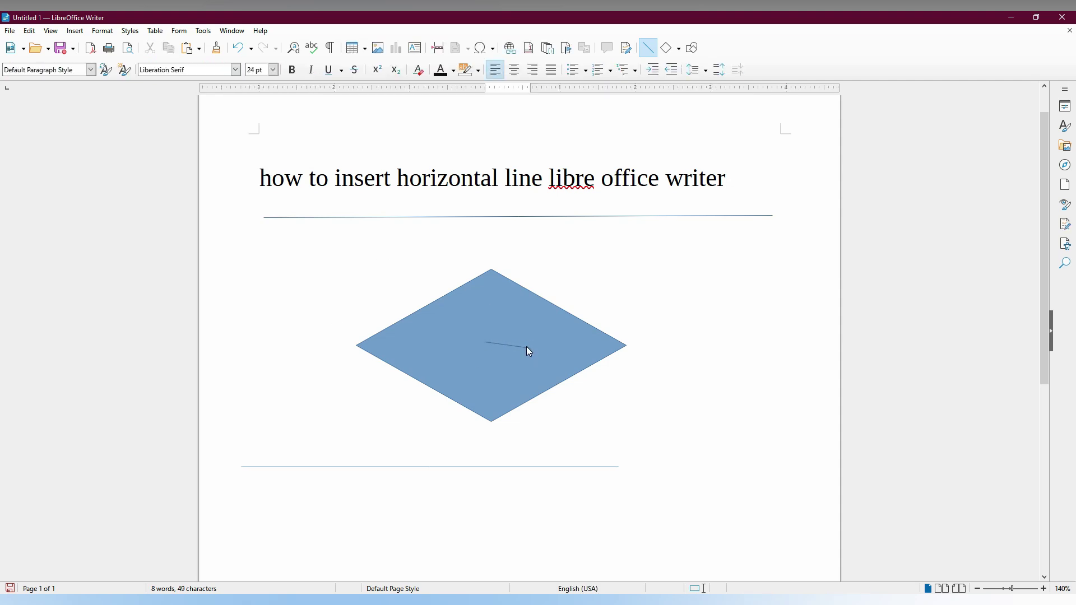
# Select the blue diamond and enter text-edit mode inside it
pyautogui.click(526, 347)
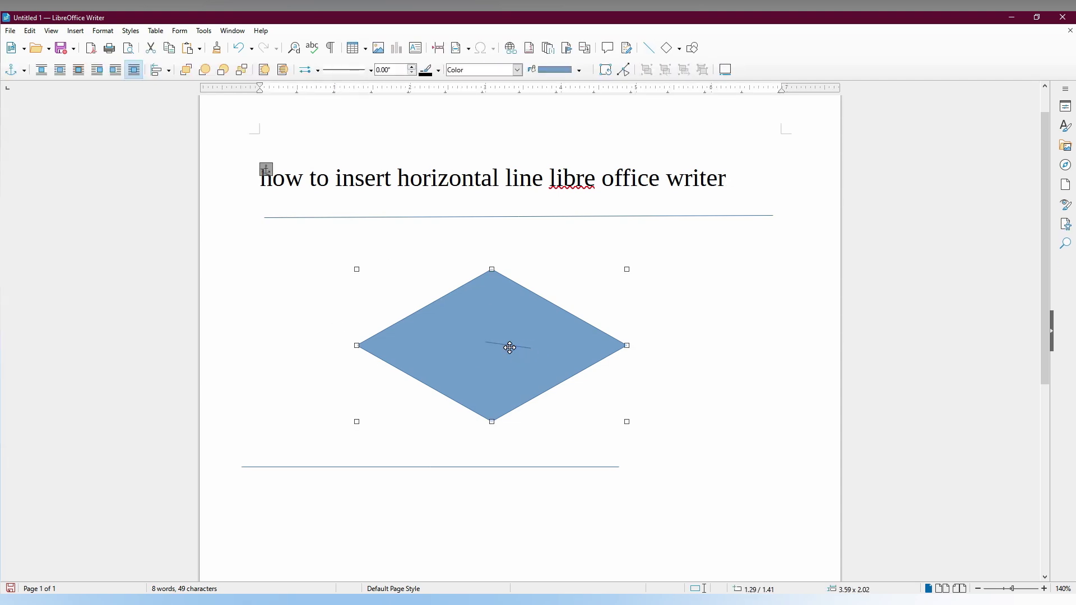
pyautogui.doubleClick(515, 352)
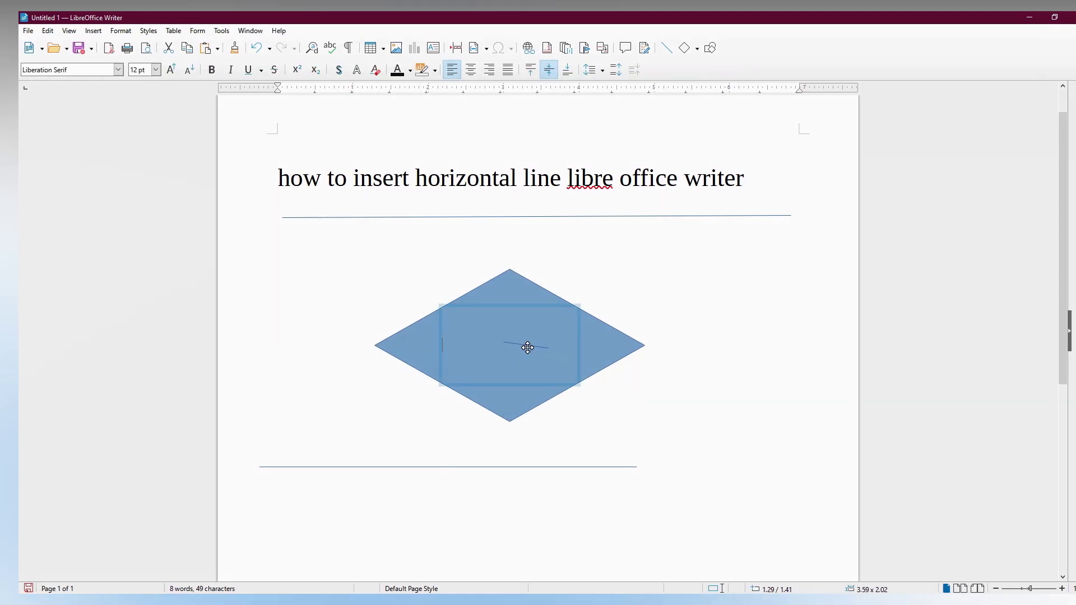